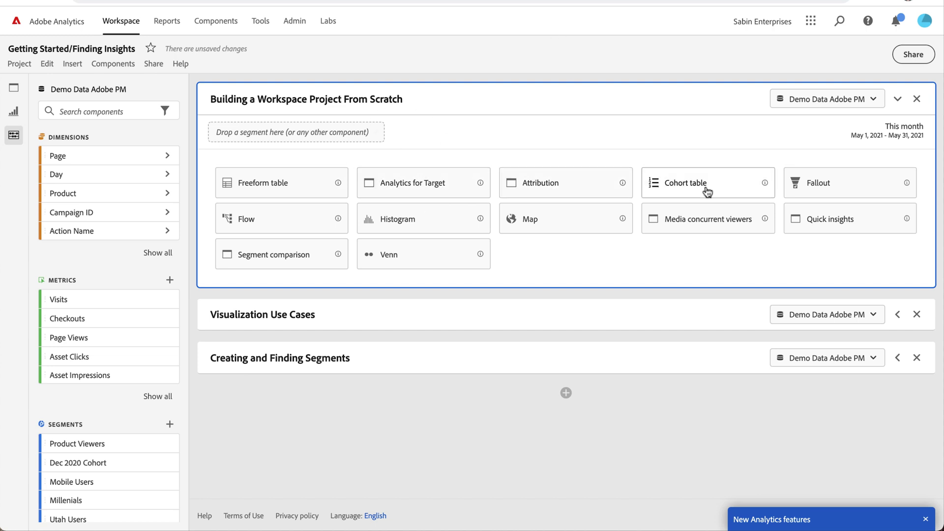
Step: Add an empty Freeform table to the panel from the visualization picker
left_click(274, 186)
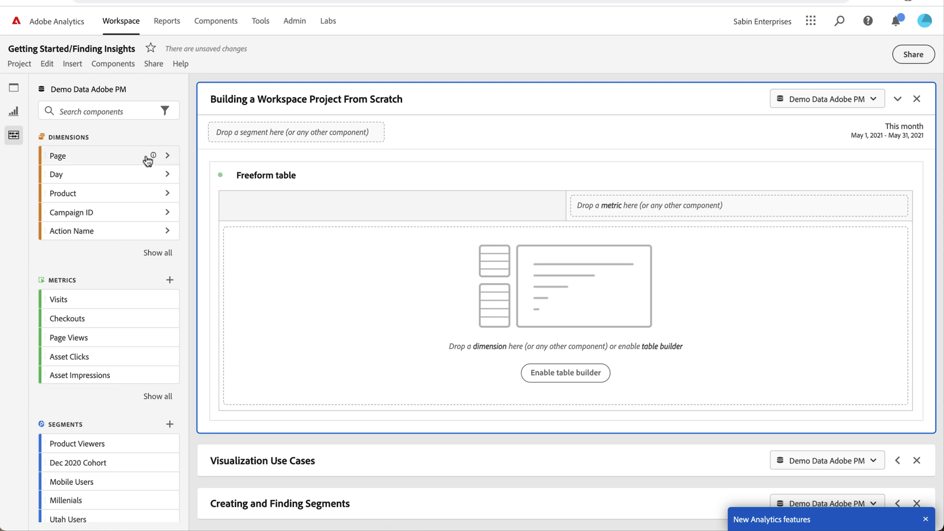
Step: Drop the Page dimension into the table so it lists pages with Occurrences
left_click_drag(120, 153, 337, 254)
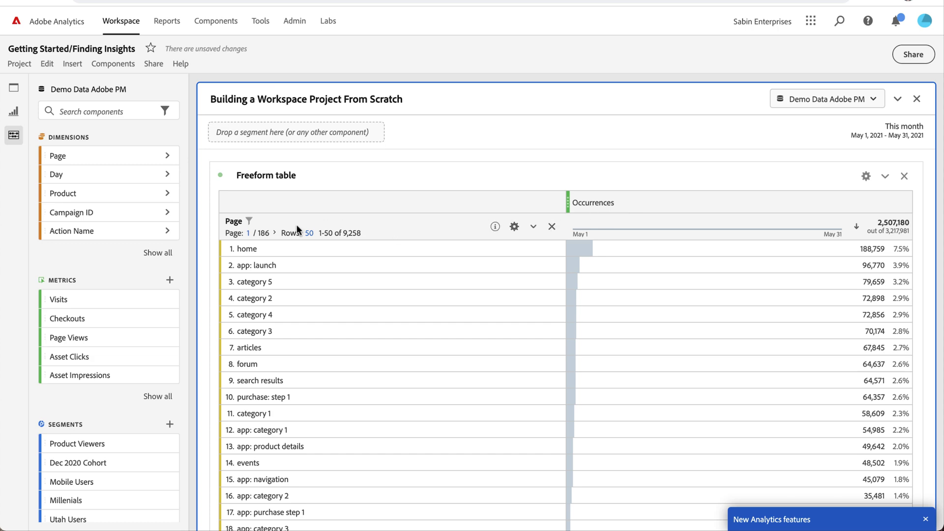
scroll(261, 363, "down", 1)
scroll(262, 363, "down", 9)
scroll(261, 363, "up", 9)
Step: Browse the full Metrics list with Show all, then close it
left_click(64, 280)
left_click(84, 137)
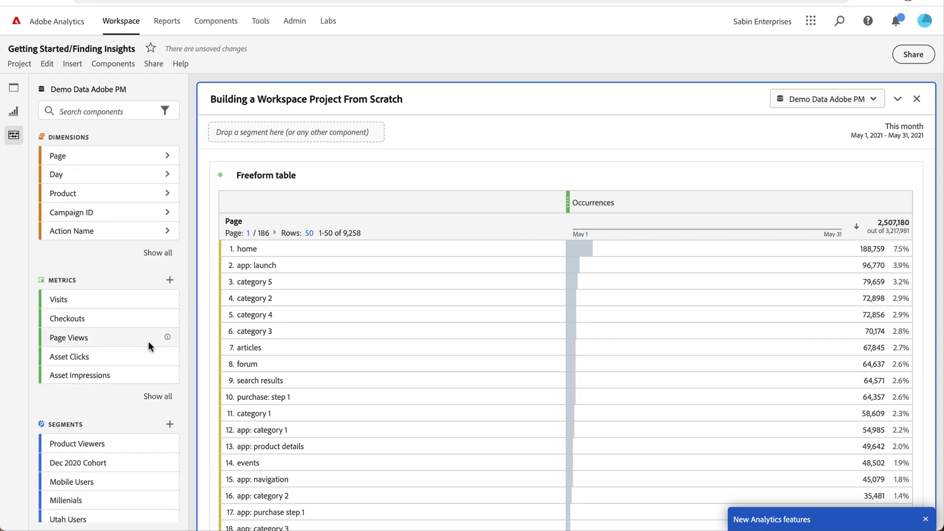
left_click(157, 393)
scroll(109, 326, "down", 3)
scroll(101, 295, "up", 3)
left_click(84, 137)
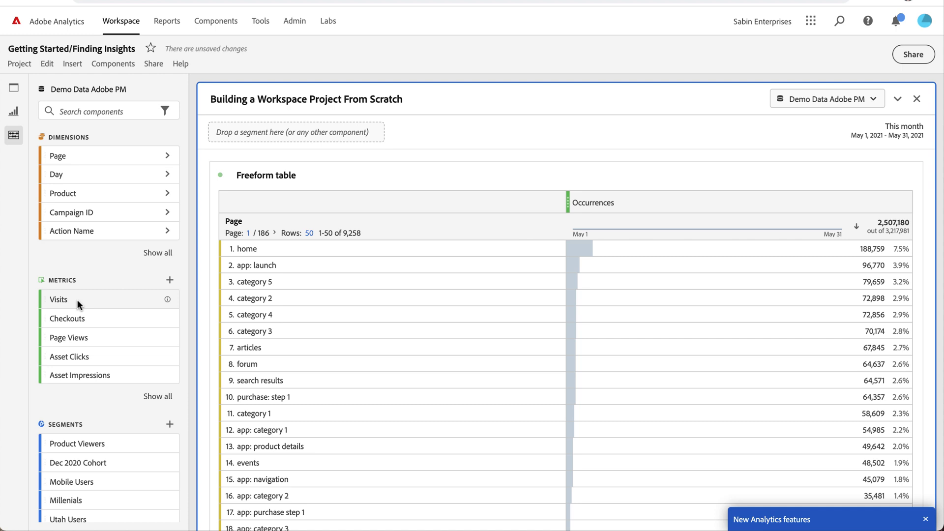
Step: Drop the Visits metric onto the Occurrences column to replace it
left_click_drag(78, 300, 808, 206)
left_click_drag(807, 204, 808, 205)
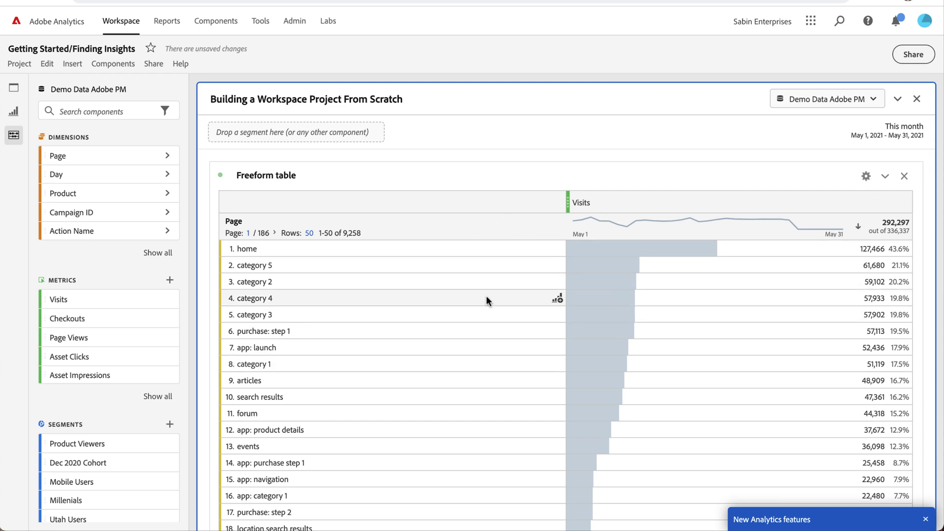
Step: Show 10 rows per page, then cancel the Page search filter without filtering
left_click(309, 234)
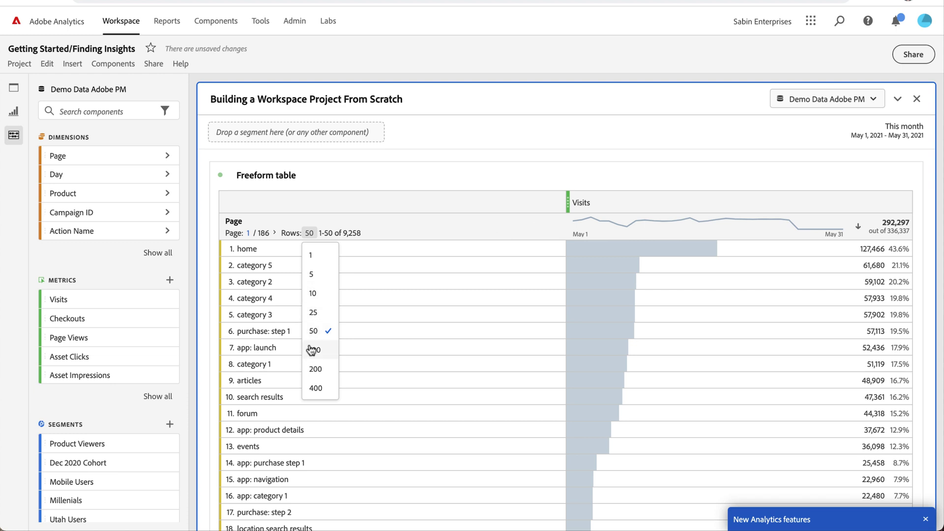
left_click(316, 294)
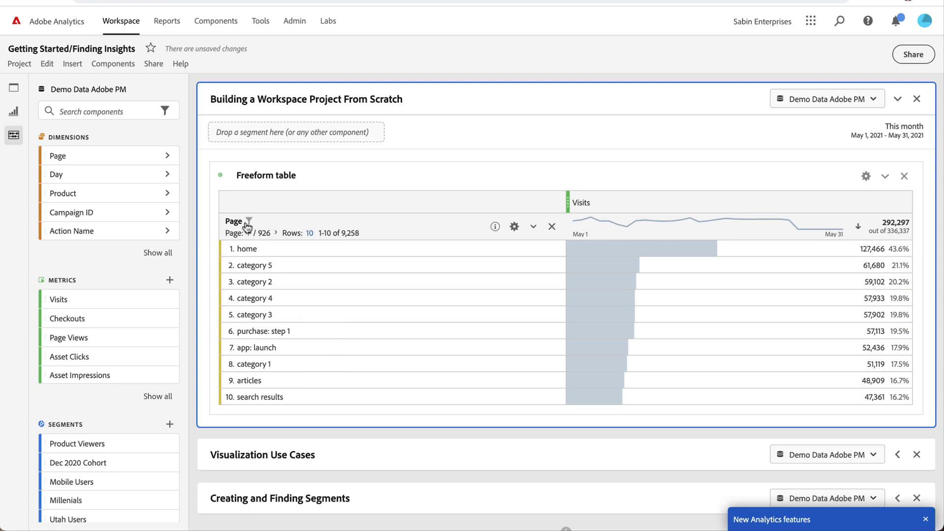
left_click(248, 222)
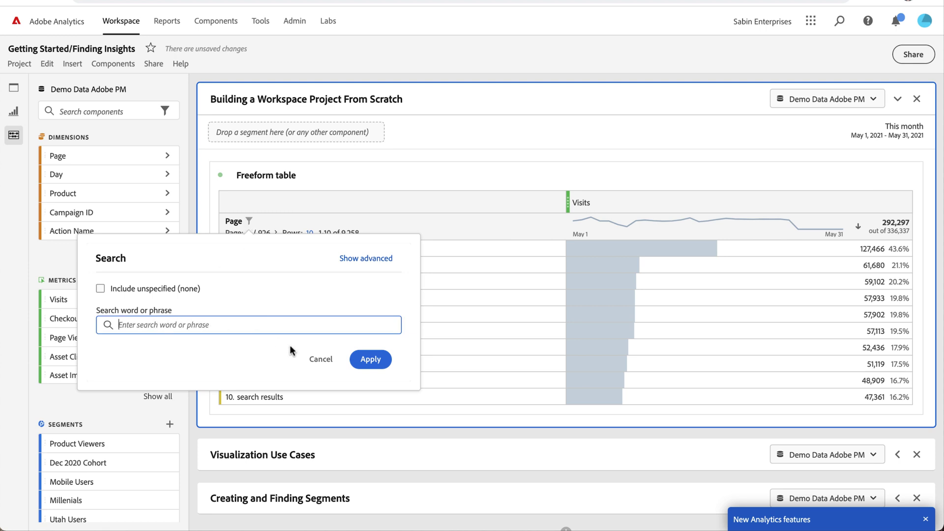
left_click(321, 360)
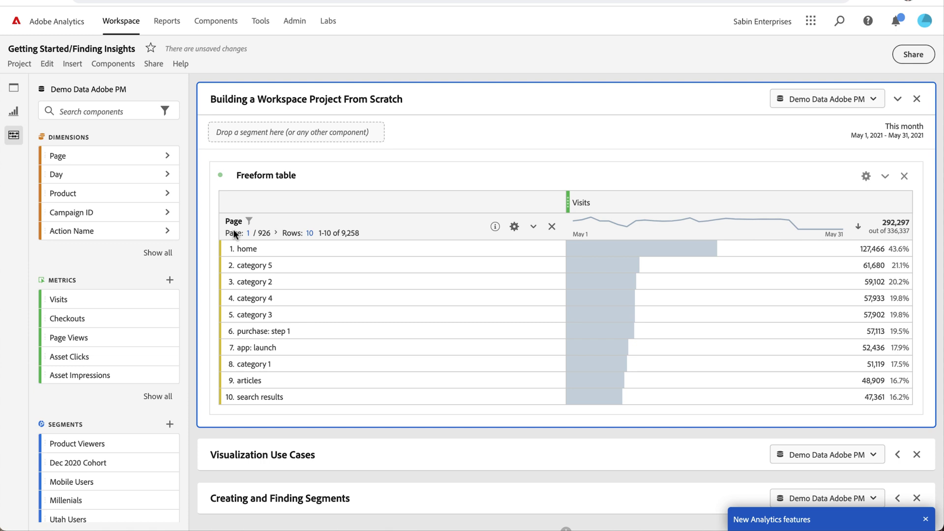
Step: Break down the home row by Day and review the May 1–31, 2021 rows
left_click_drag(110, 175, 285, 244)
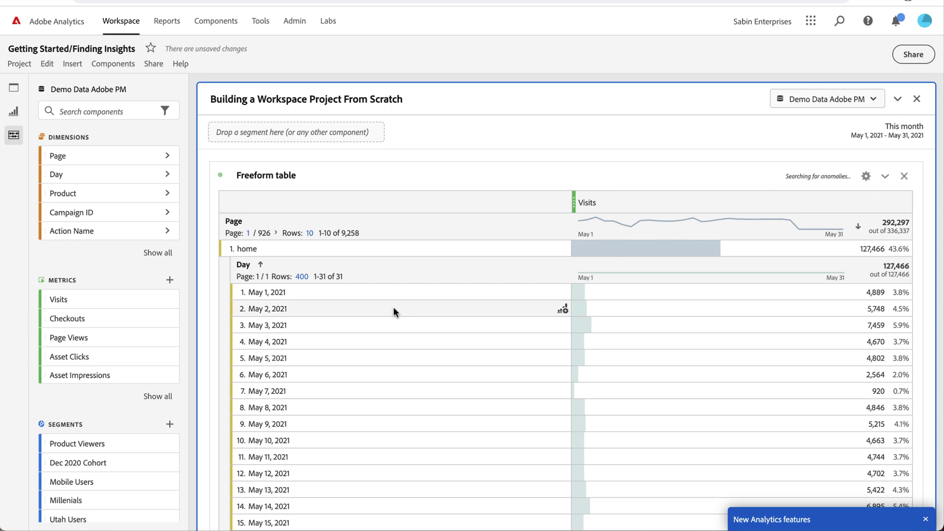
scroll(344, 291, "down", 4)
scroll(344, 290, "down", 2)
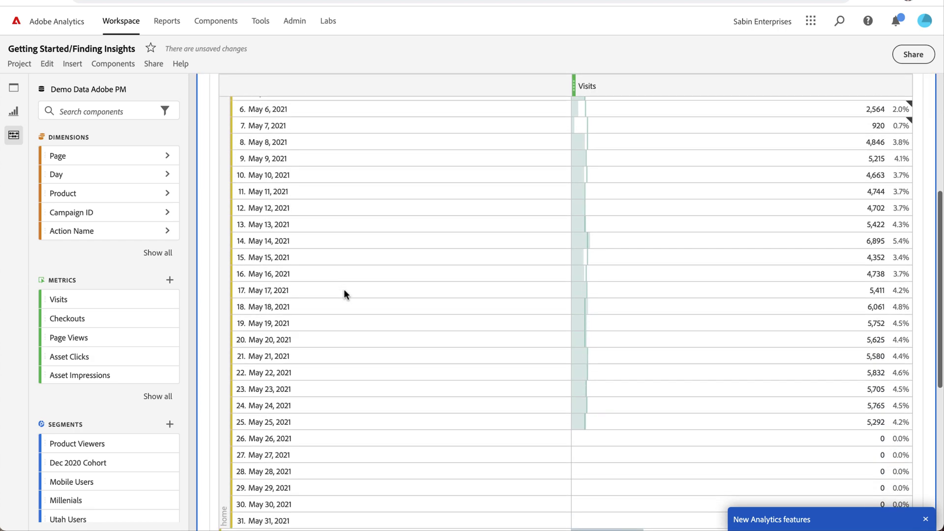
scroll(361, 315, "up", 2)
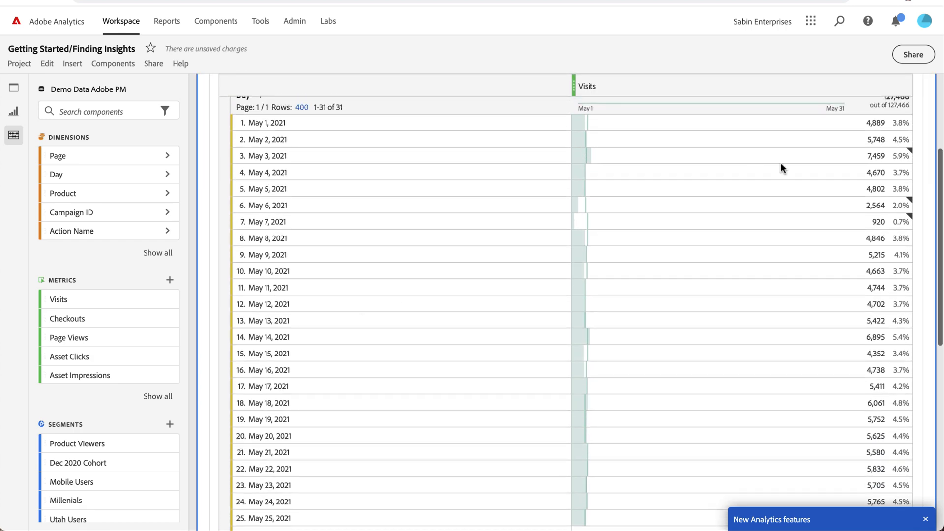
scroll(839, 162, "up", 1)
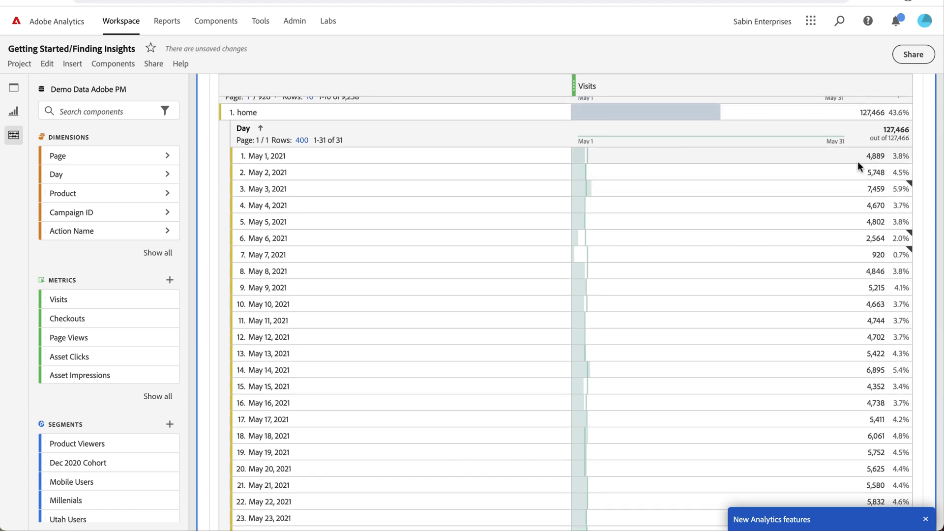
scroll(858, 162, "up", 1)
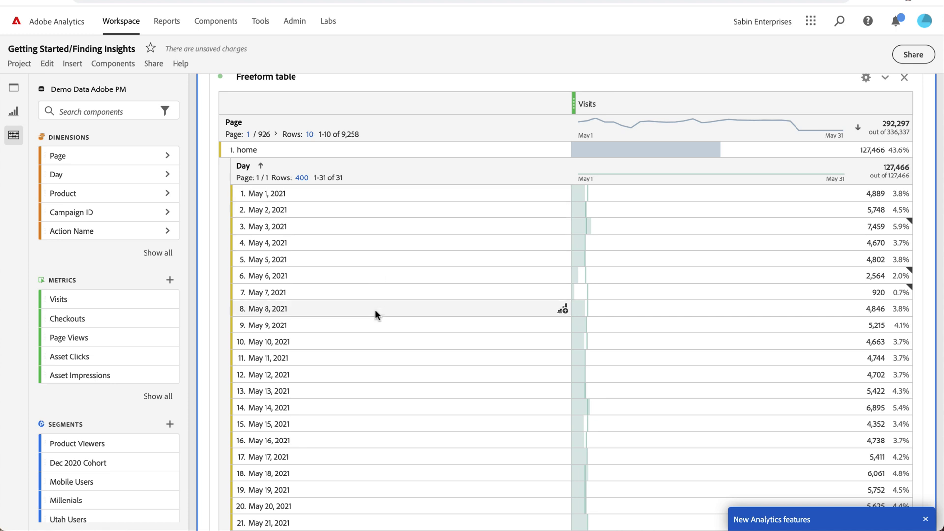
scroll(375, 309, "up", 2)
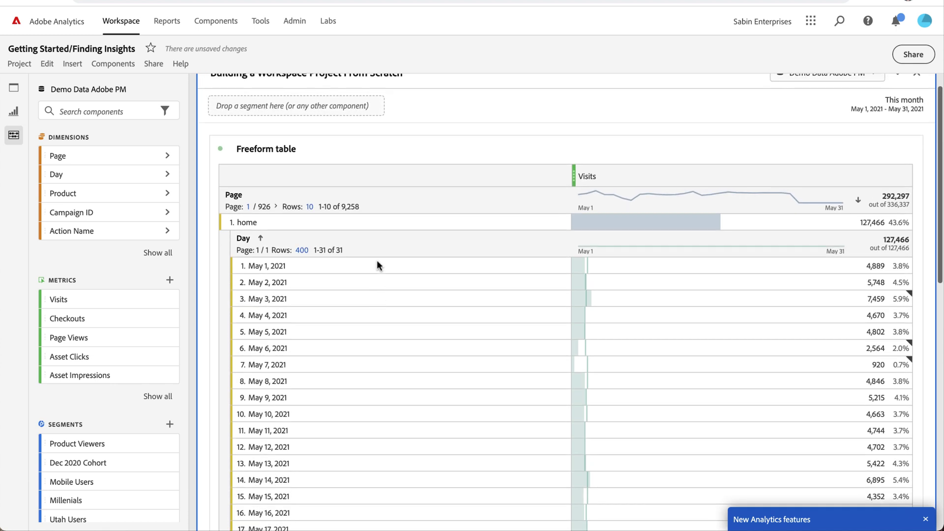
scroll(282, 299, "down", 2)
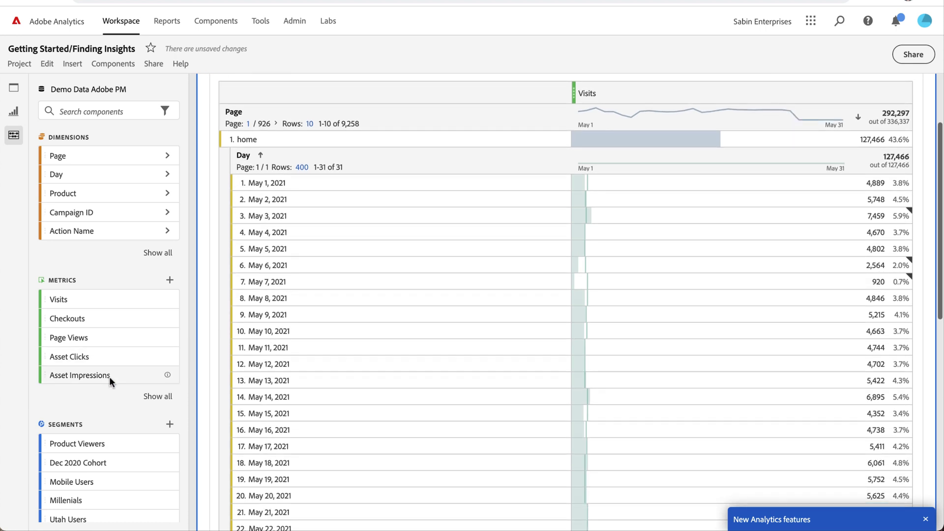
scroll(110, 377, "down", 2)
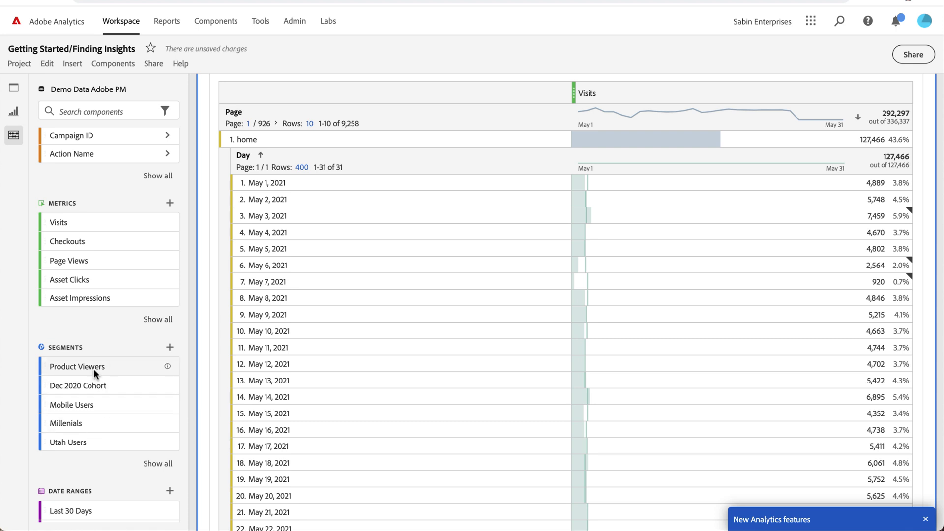
Step: Apply the Mobile Users segment to the Visits column header
left_click_drag(72, 406, 653, 90)
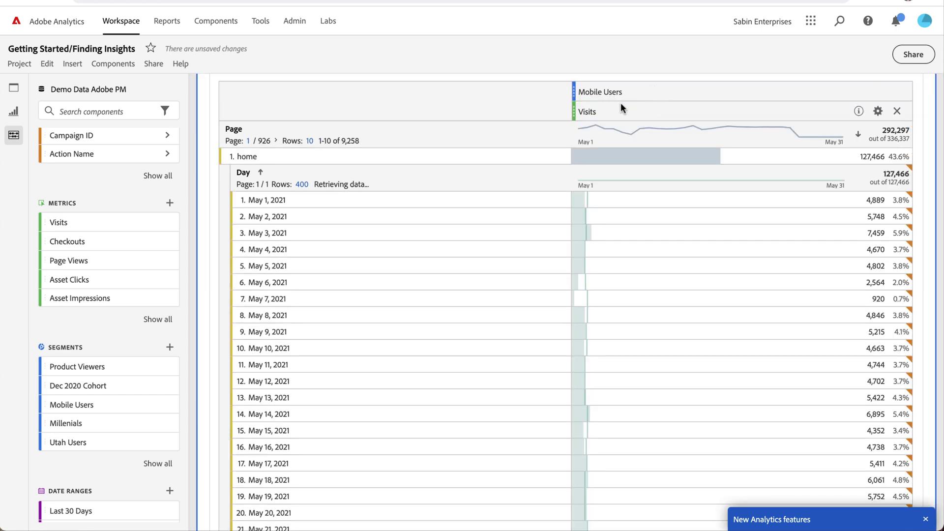
scroll(621, 102, "up", 2)
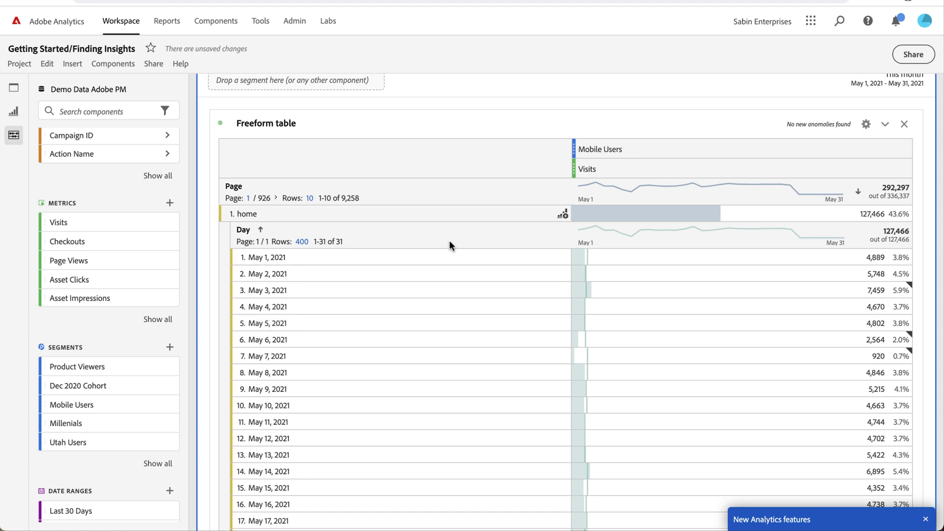
scroll(436, 281, "up", 2)
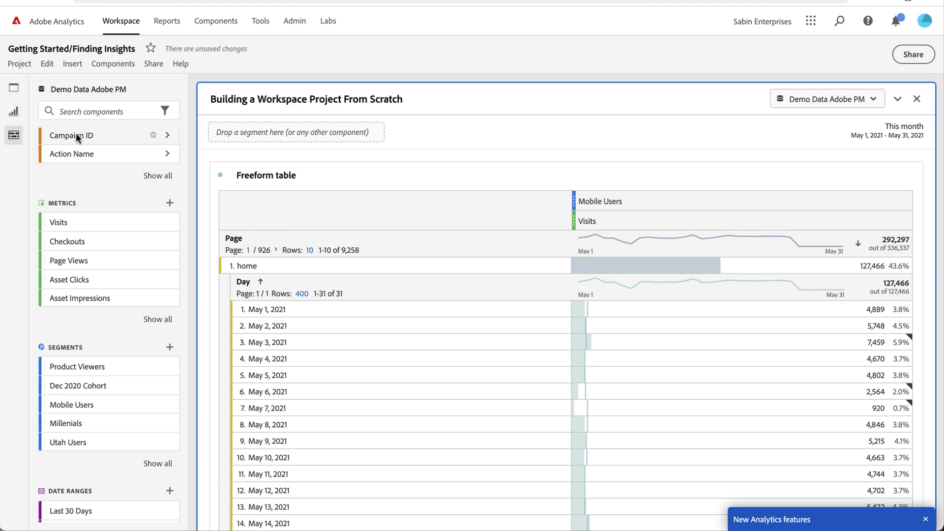
scroll(69, 209, "up", 3)
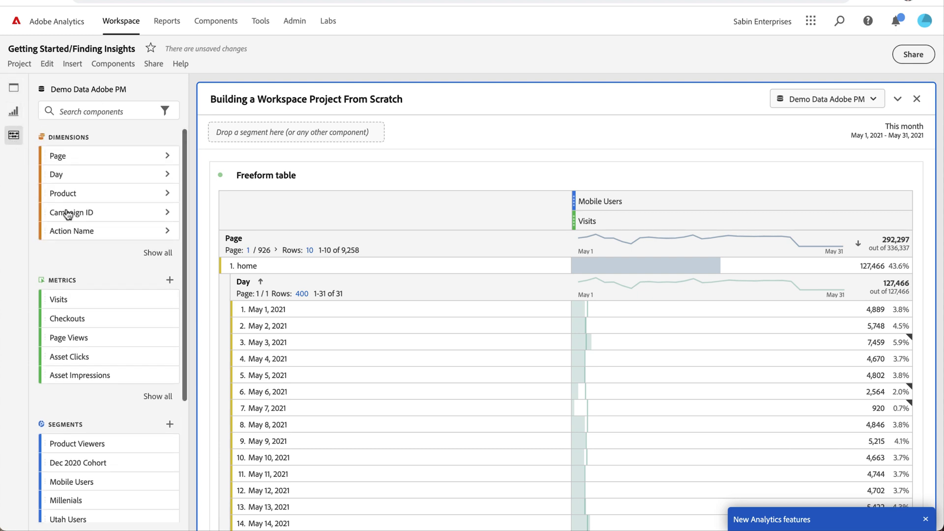
Step: Place a Line visualization above the table charting Mobile Users home-page visits
left_click(14, 116)
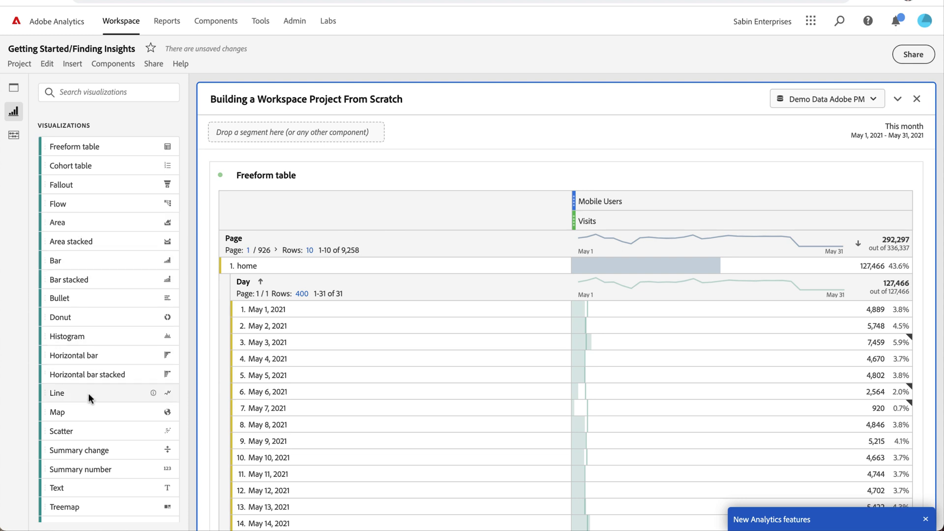
left_click_drag(90, 399, 341, 238)
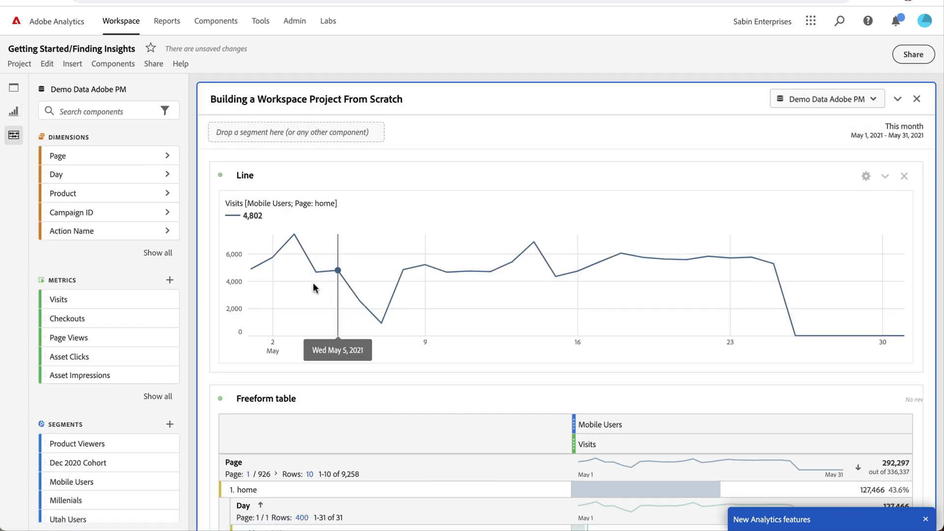
scroll(331, 357, "down", 3)
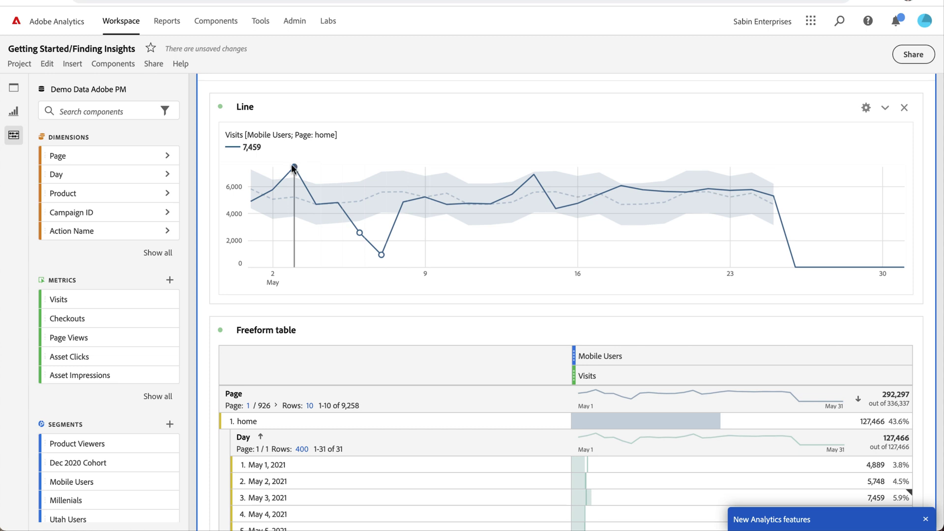
Step: Select the May 1–7 day rows to limit the line chart to that week
mouse_move(294, 168)
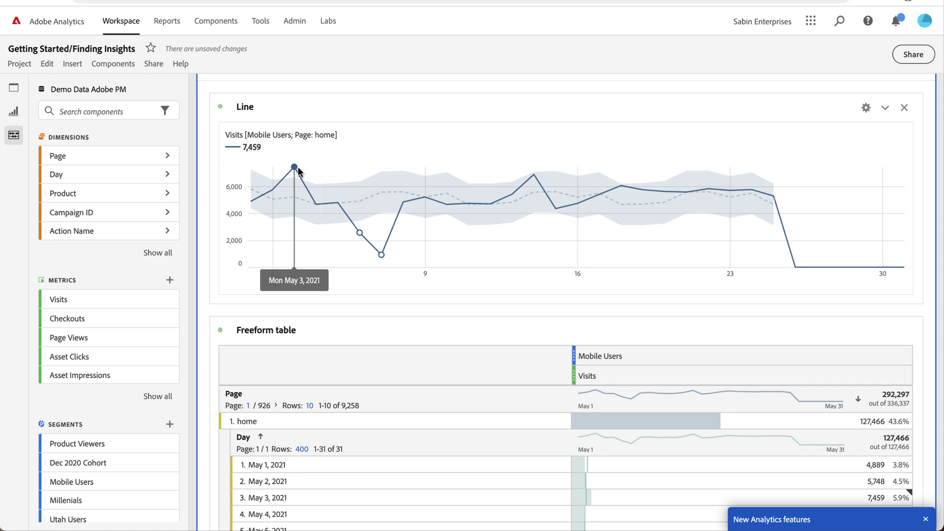
scroll(497, 268, "down", 3)
scroll(496, 267, "up", 1)
scroll(385, 354, "down", 2)
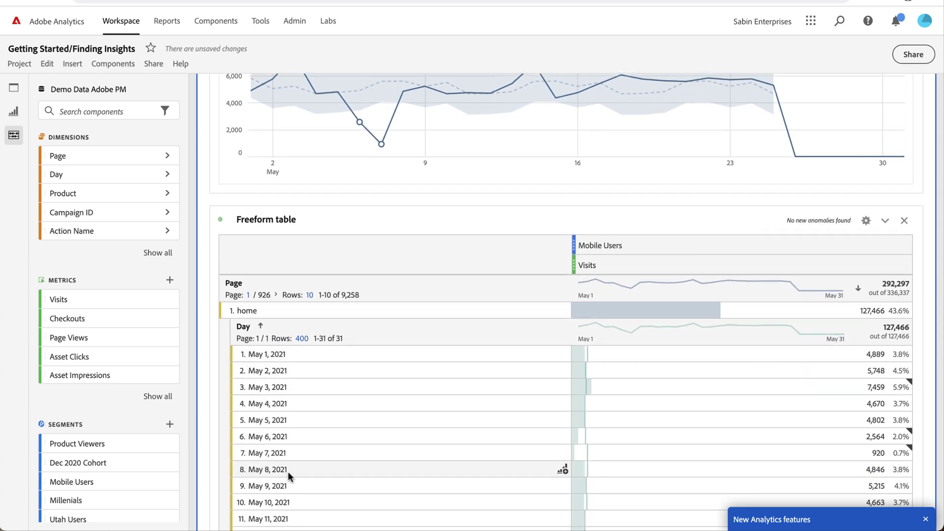
scroll(312, 387, "up", 1)
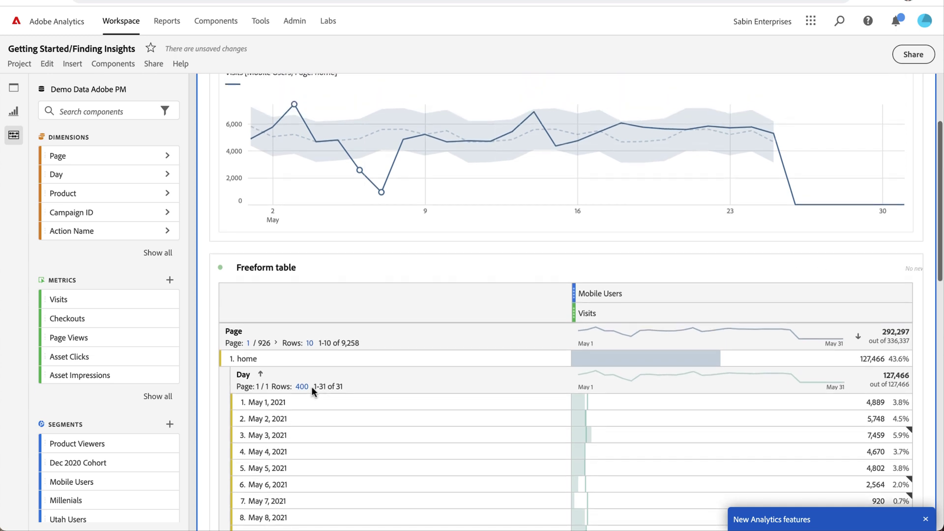
left_click_drag(295, 398, 281, 496)
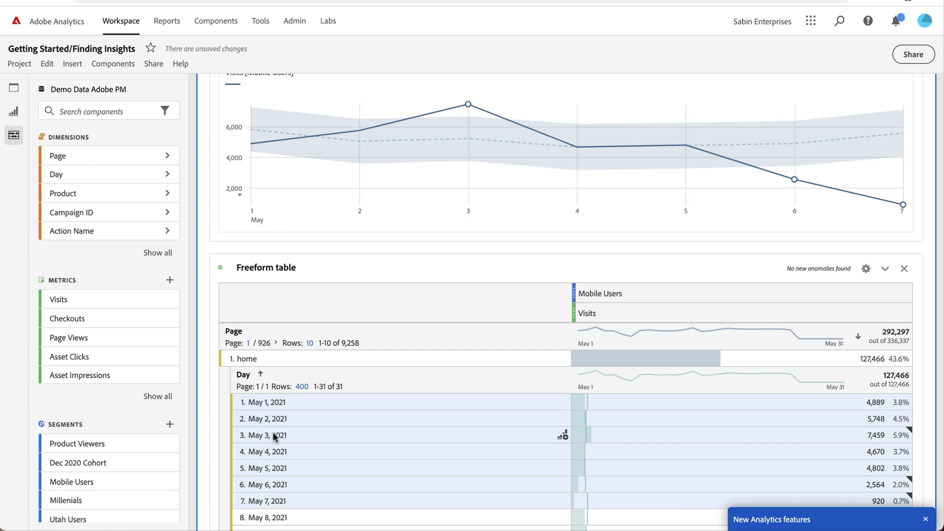
Step: Clear the day selection so the chart shows home-page visits for all of May
left_click(339, 420)
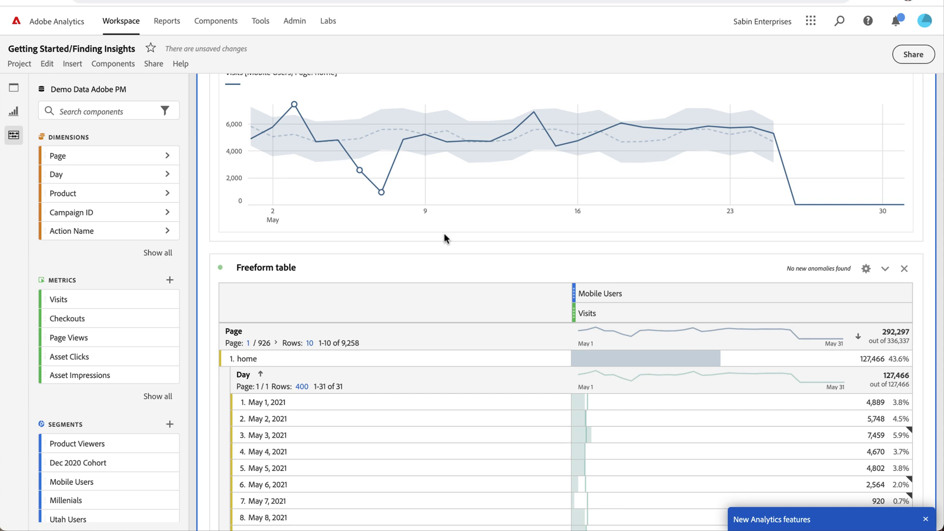
scroll(445, 238, "up", 1)
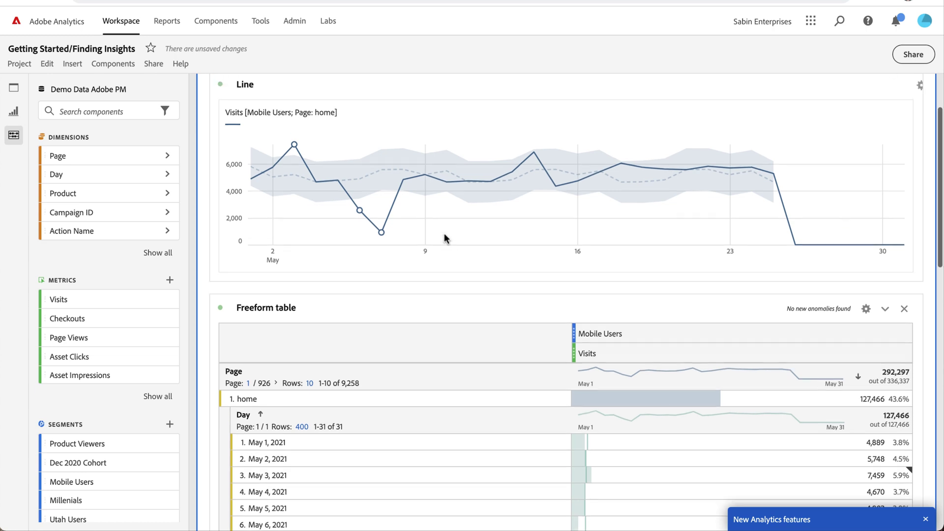
scroll(444, 236, "down", 2)
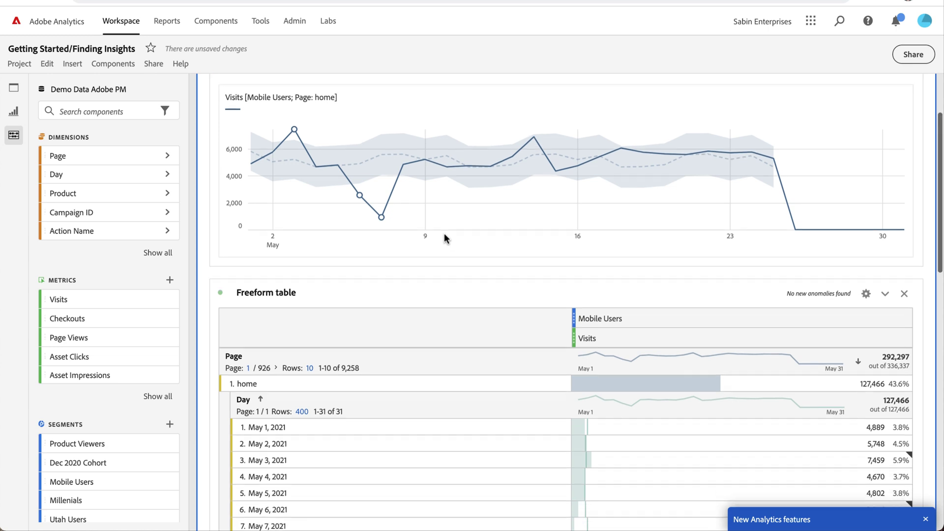
scroll(444, 237, "up", 1)
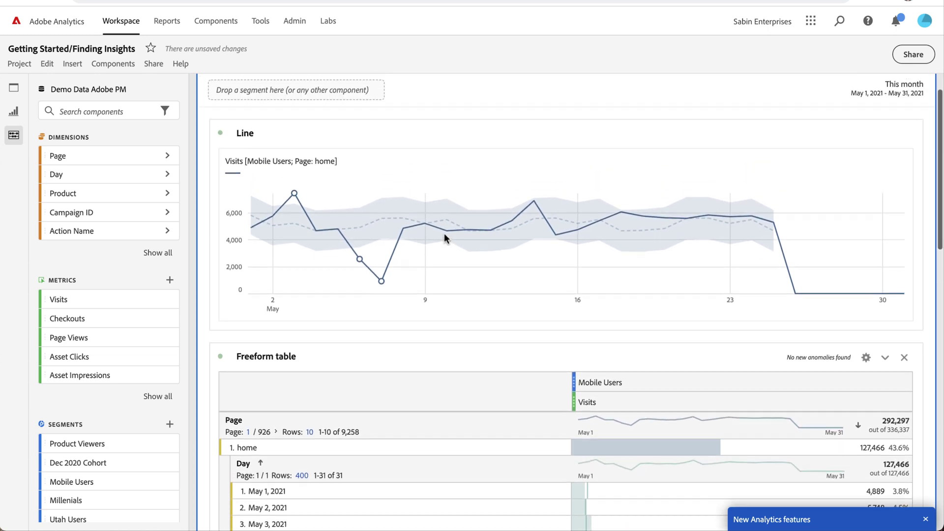
scroll(444, 238, "up", 3)
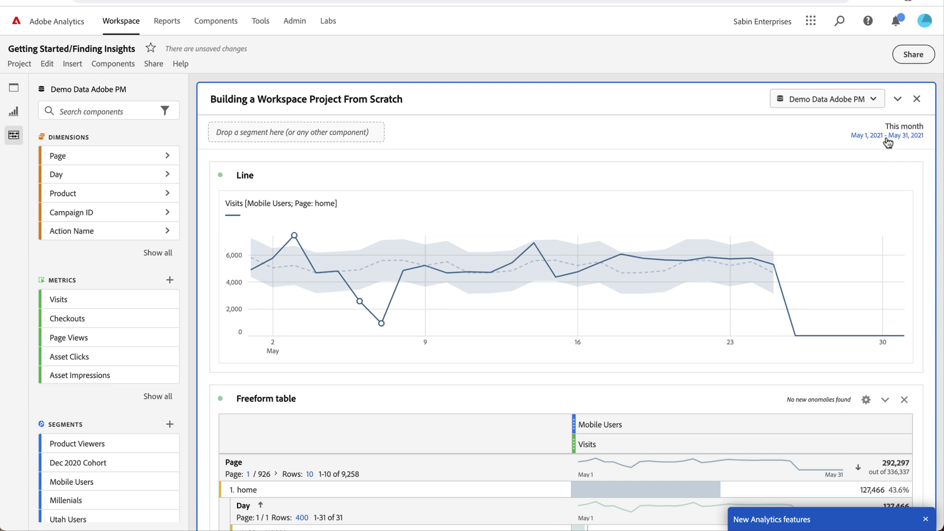
Step: Browse the date range presets, then cancel, keeping This month (May 1–31, 2021)
left_click(889, 143)
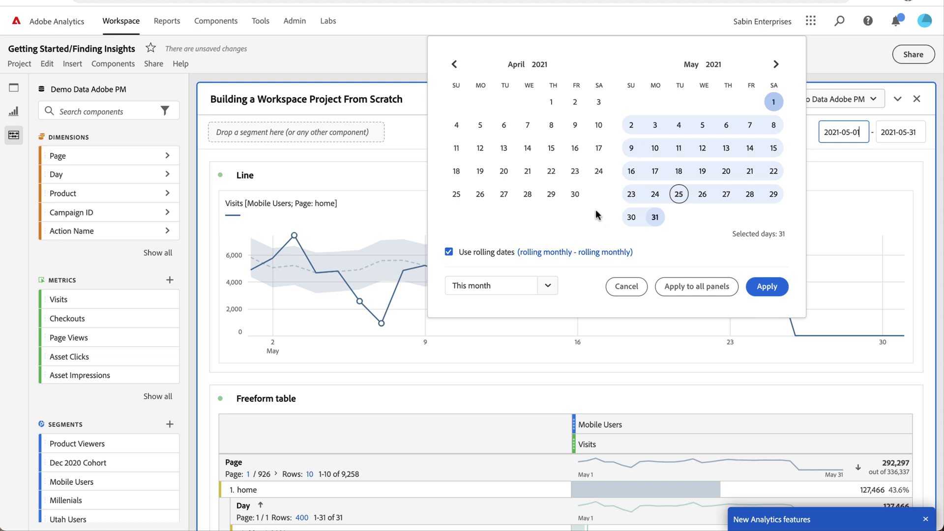
left_click(547, 287)
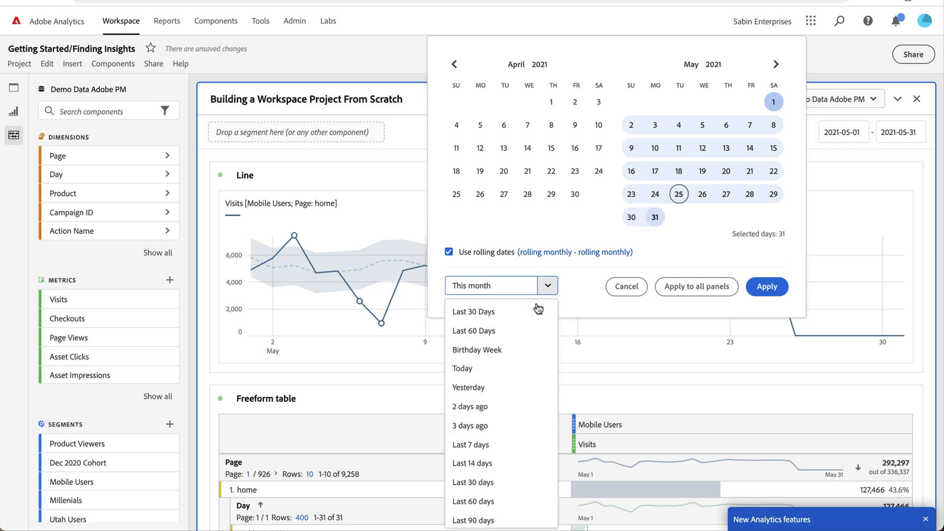
scroll(525, 330, "down", 5)
scroll(525, 334, "down", 12)
scroll(509, 387, "down", 10)
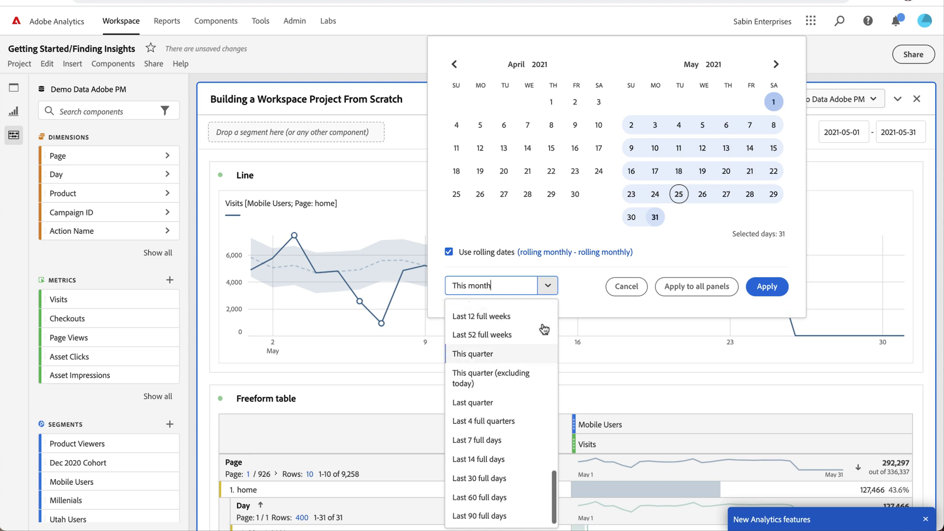
left_click(574, 296)
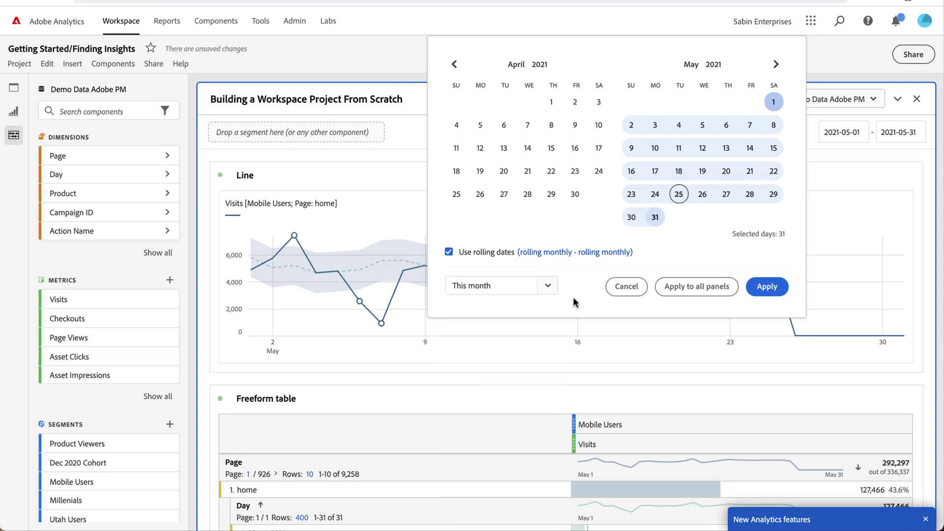
left_click(610, 291)
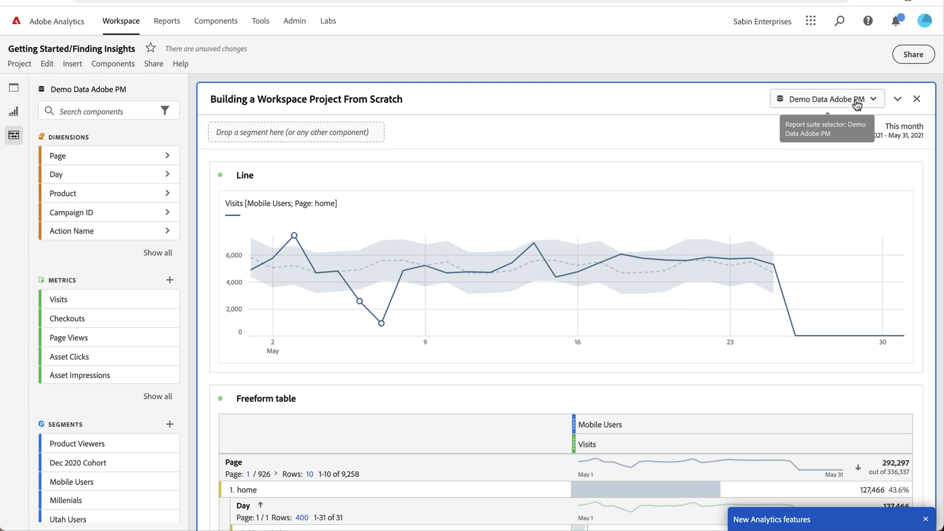
left_click(874, 103)
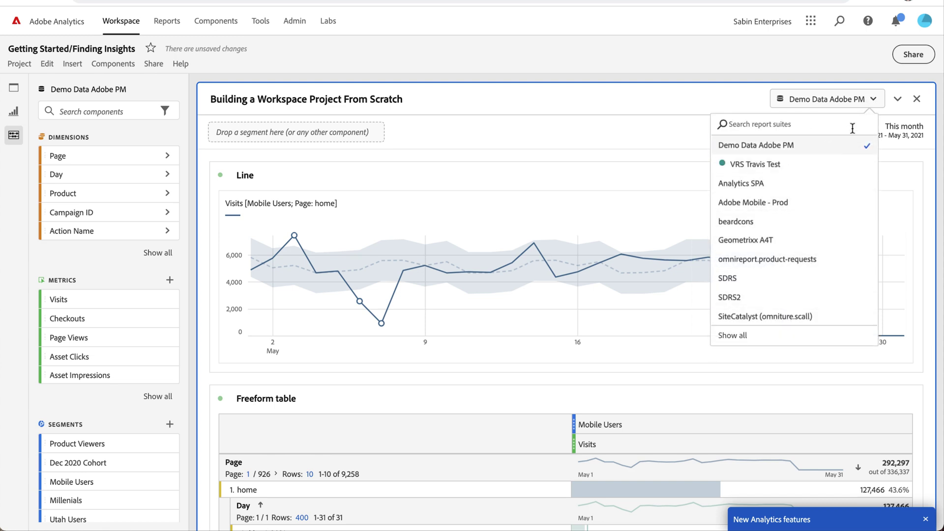
left_click(874, 99)
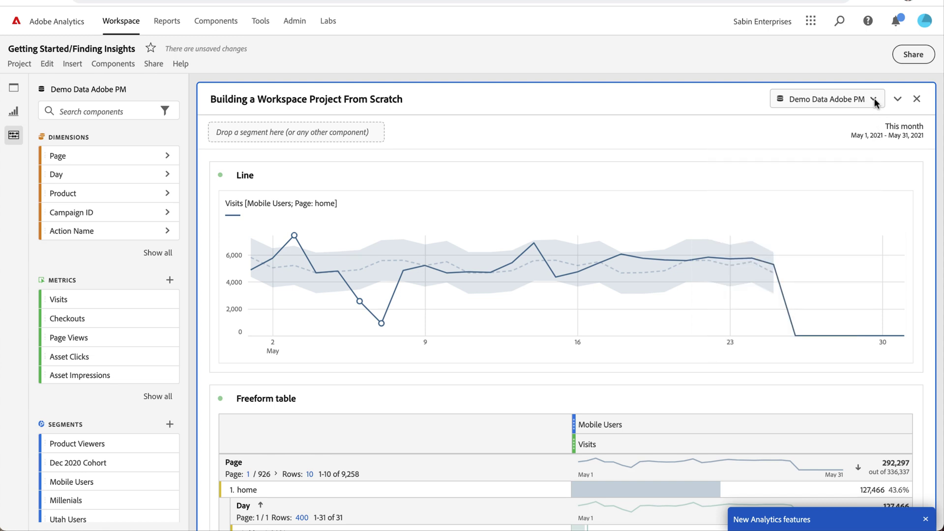
left_click(15, 93)
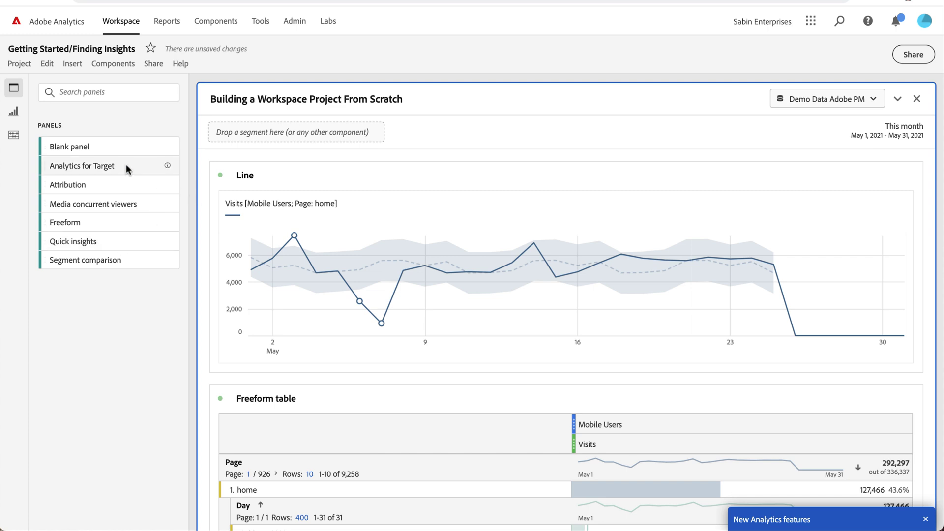
left_click_drag(127, 167, 354, 186)
scroll(354, 185, "down", 10)
scroll(355, 185, "up", 10)
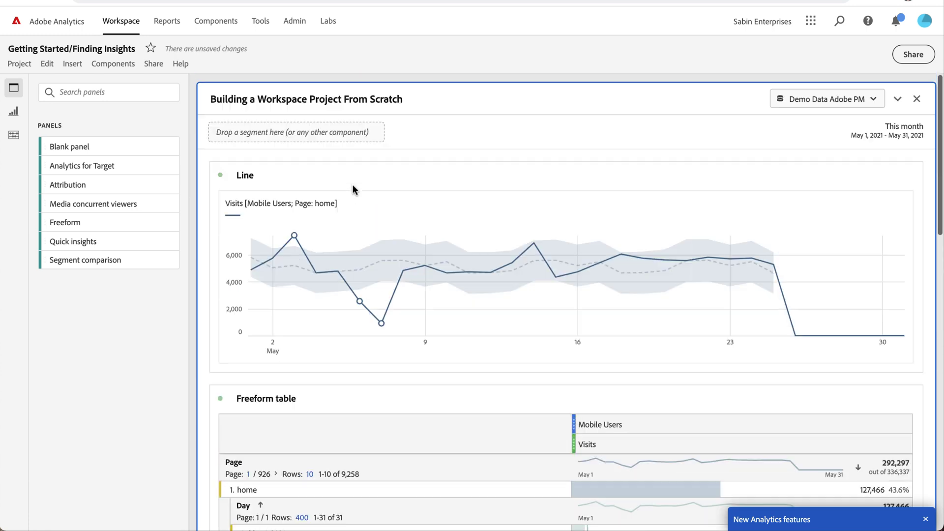
left_click(898, 99)
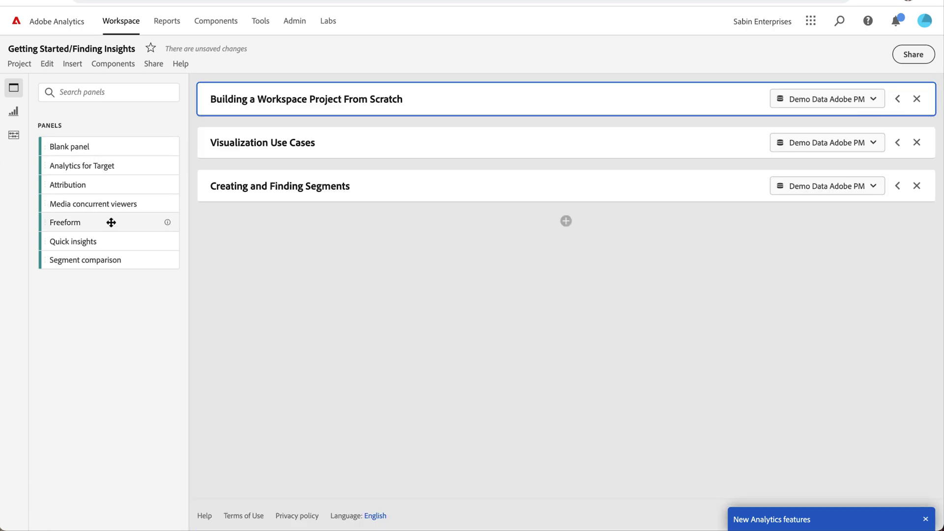
left_click_drag(131, 219, 324, 202)
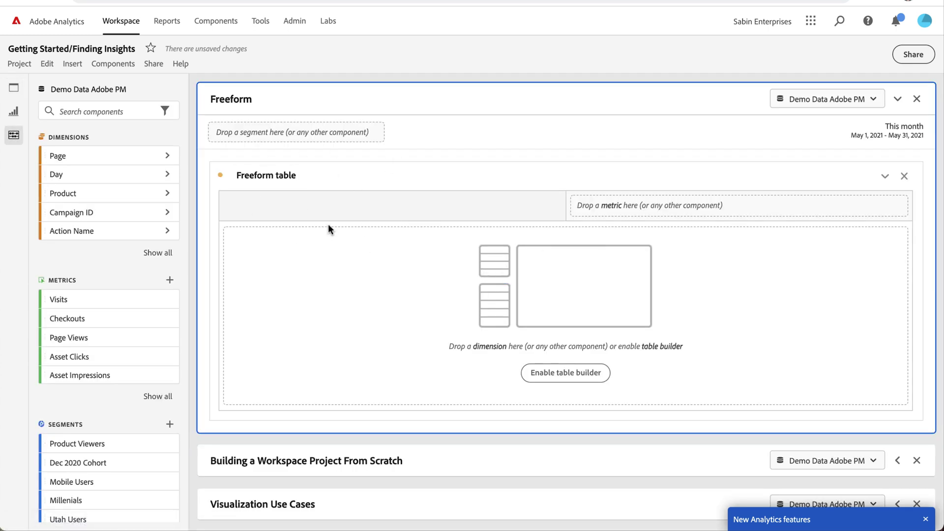
left_click(916, 100)
left_click(899, 104)
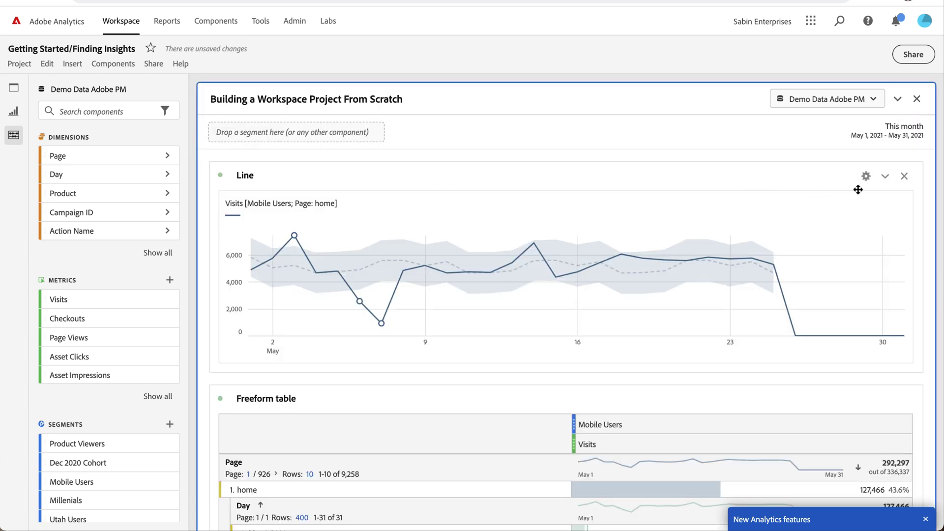
scroll(790, 201, "down", 2)
scroll(787, 187, "up", 2)
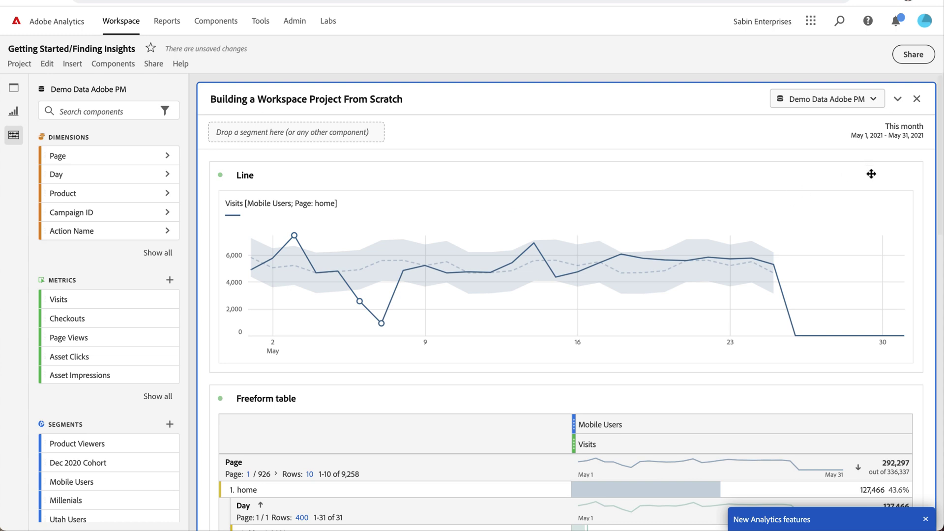
left_click(866, 176)
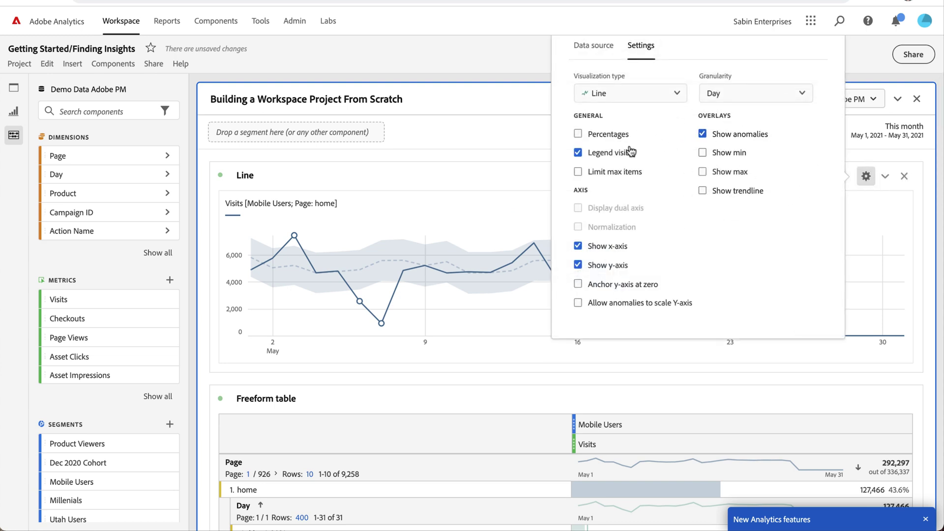
left_click(507, 174)
scroll(506, 174, "down", 6)
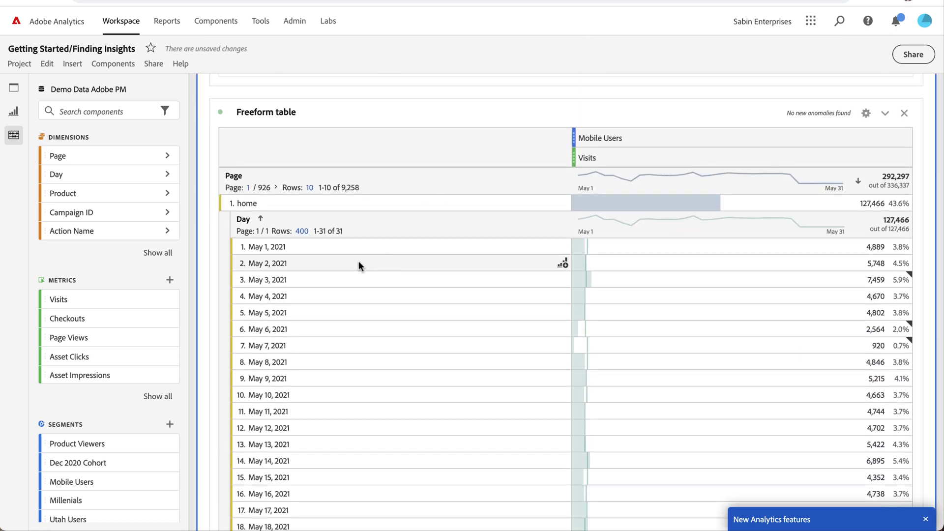
Step: Bring up the context menu for the May 2, 2021 row
right_click(359, 263)
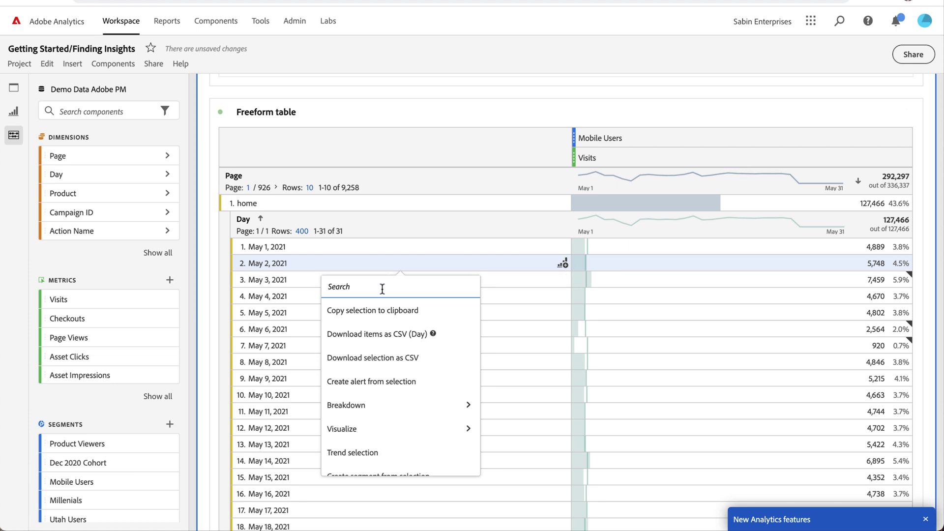
scroll(368, 411, "down", 2)
scroll(368, 414, "down", 2)
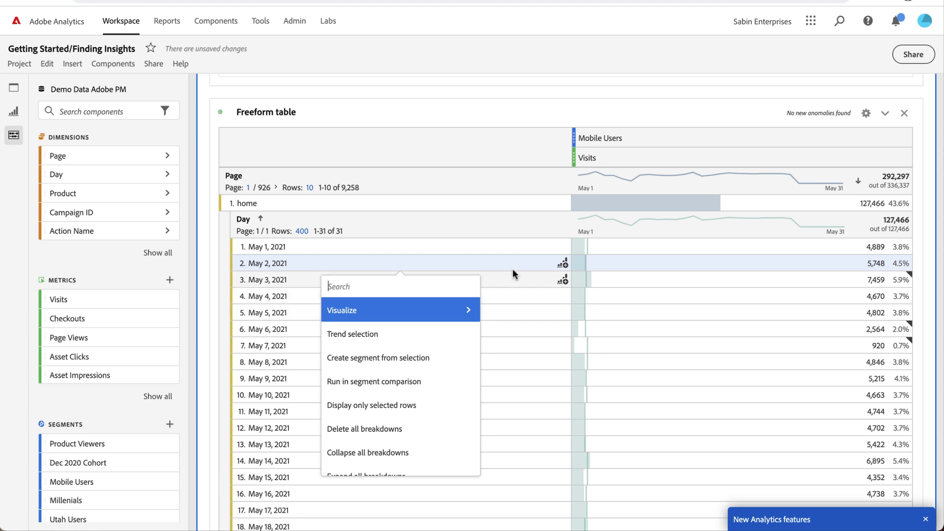
Step: Select the May 1 through May 7 rows so the chart plots only that week
scroll(510, 263, "up", 5)
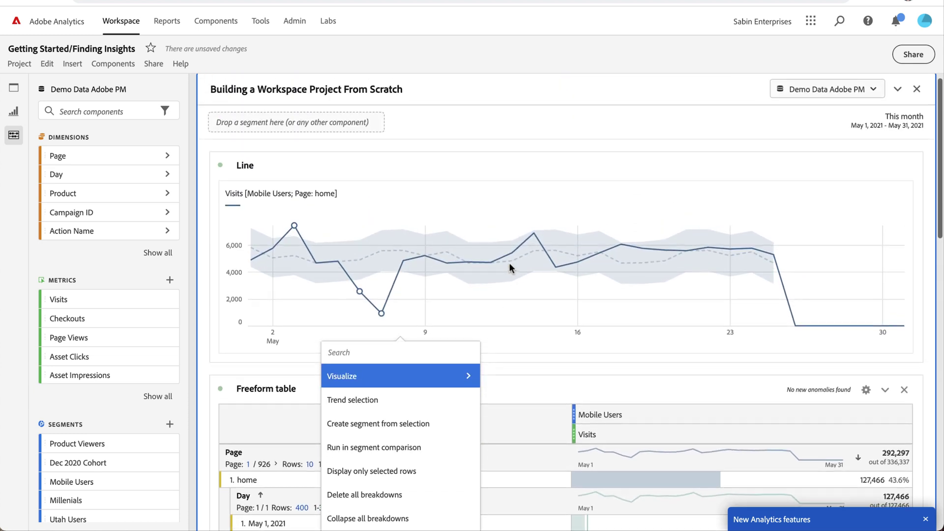
scroll(493, 188, "up", 1)
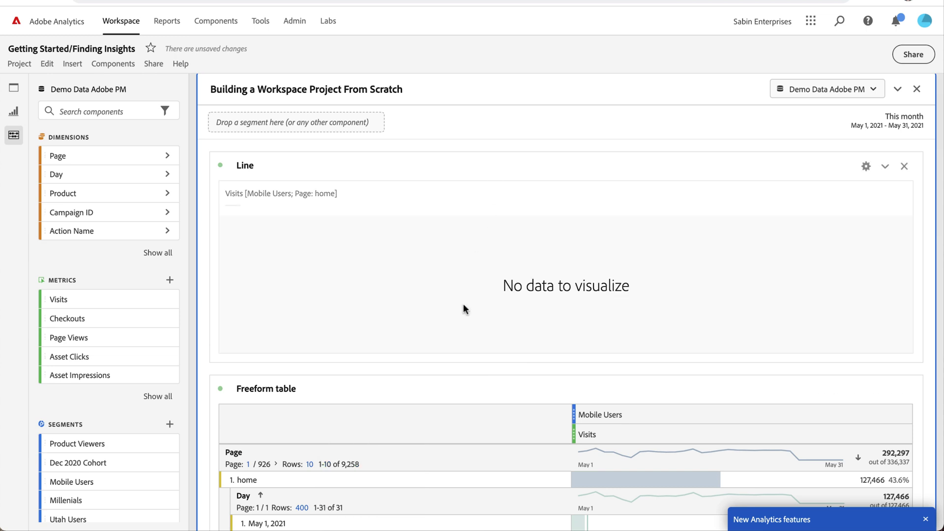
scroll(453, 356, "down", 2)
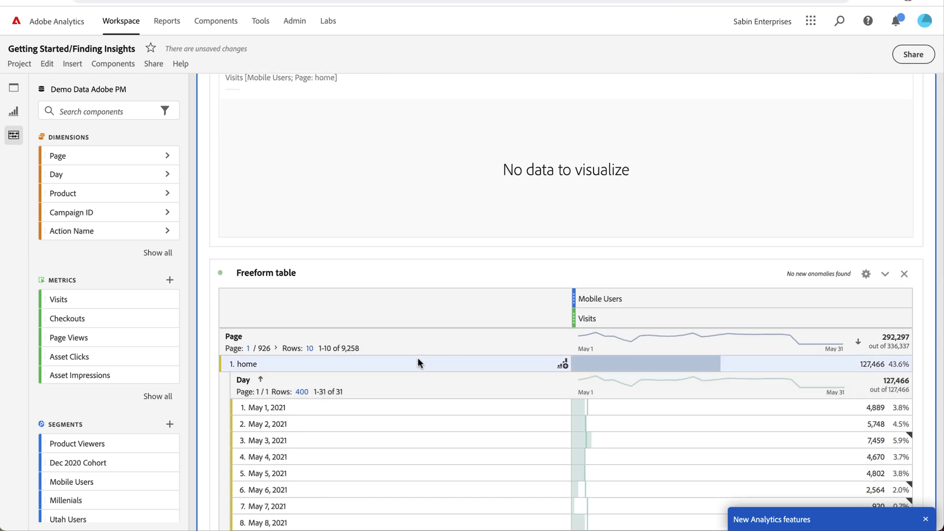
scroll(415, 281, "up", 3)
scroll(402, 323, "down", 3)
left_click_drag(392, 363, 373, 463)
scroll(388, 379, "up", 3)
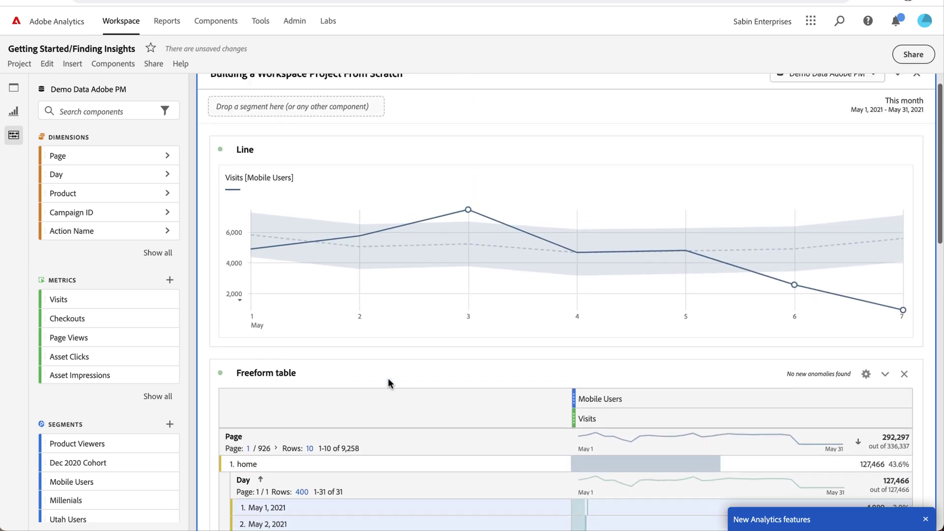